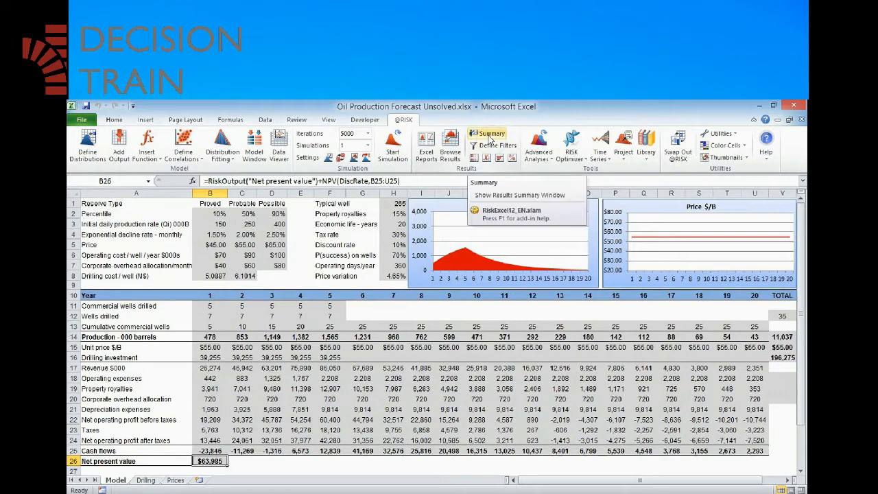
left_click(488, 135)
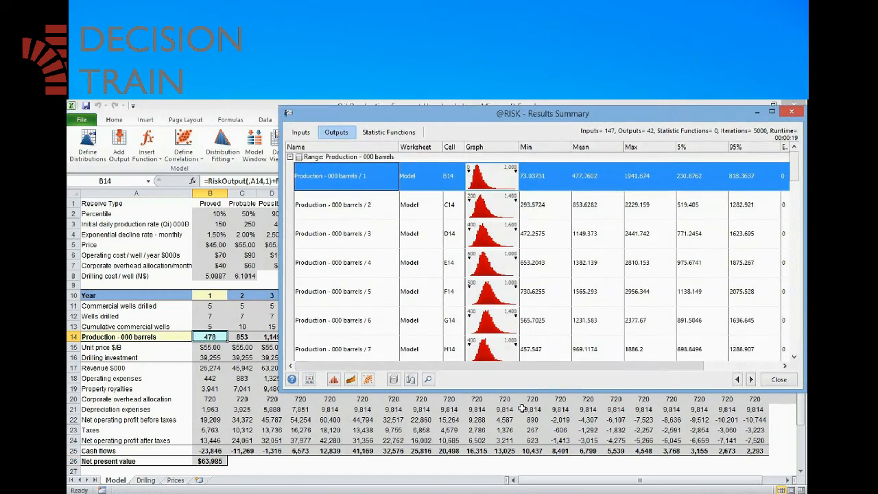
left_click_drag(522, 392, 522, 451)
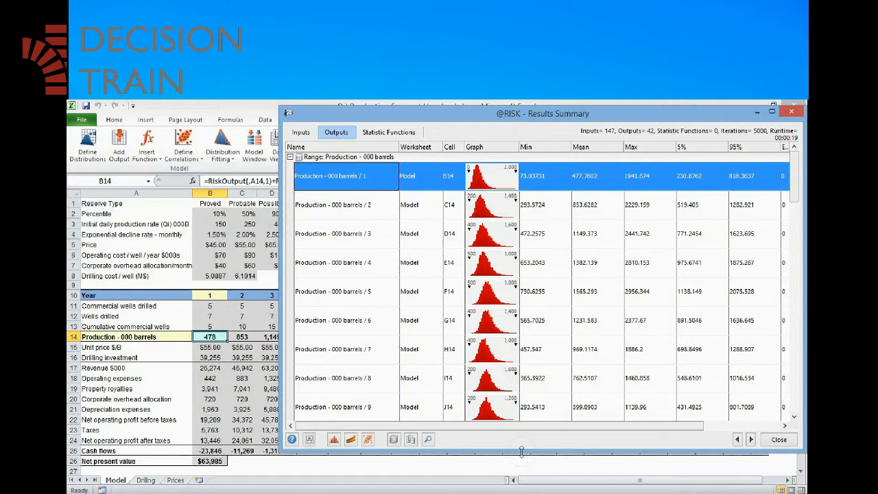
Step: Examine the year 1 production row, covering its graph, minimum, mean, maximum, 5% and 95% percentiles and errors
left_click(502, 186)
left_click(503, 185)
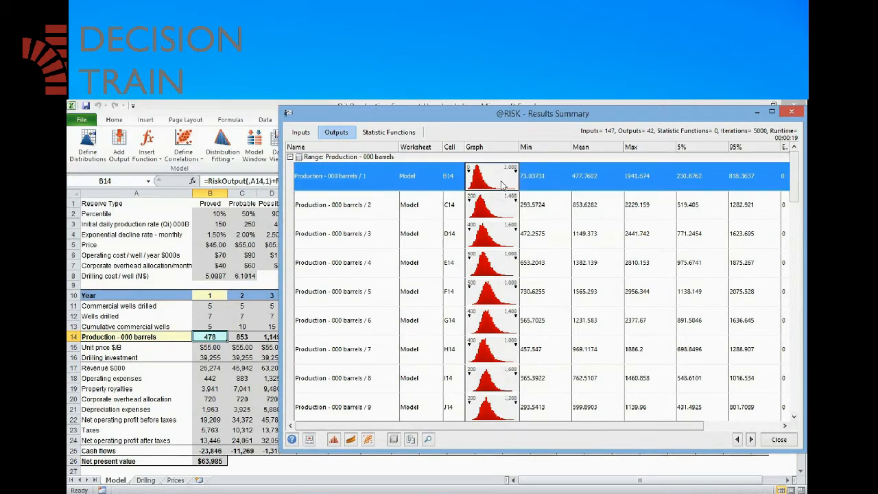
left_click(540, 186)
left_click(598, 183)
left_click(649, 182)
left_click(700, 182)
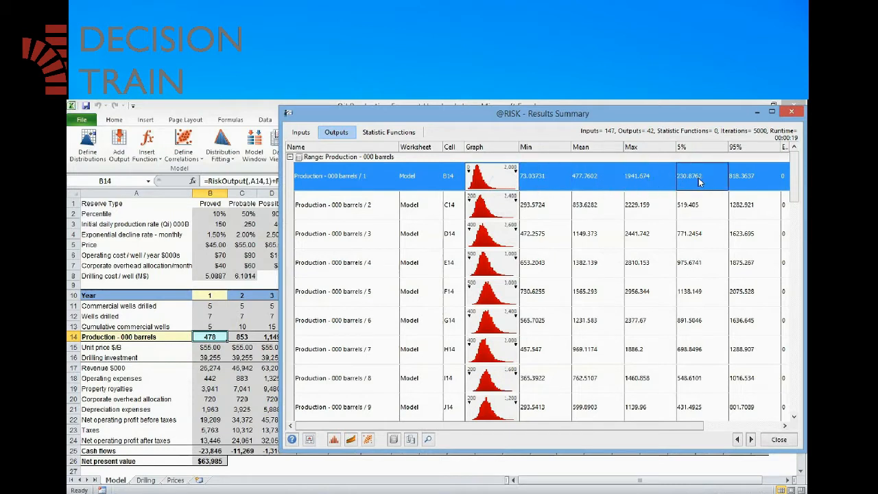
left_click(752, 179)
left_click(786, 178)
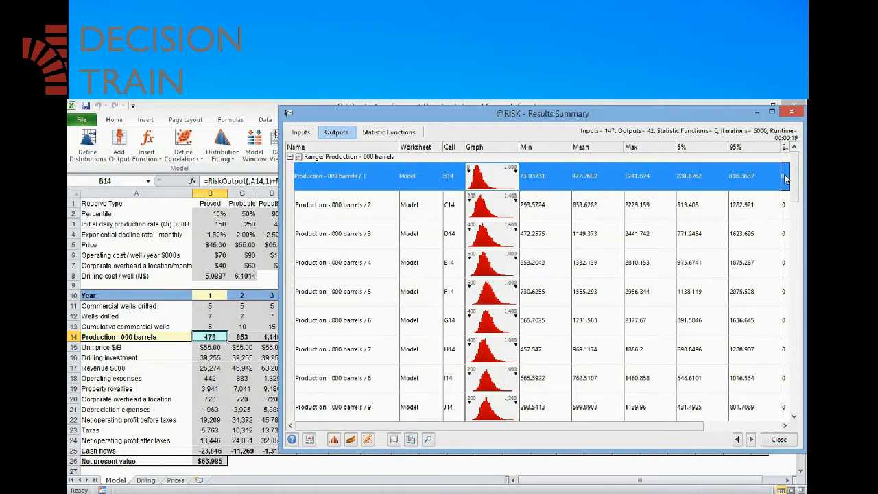
Step: Open the year 1 production graph in its own enlarged window and inspect its mean, minimum, maximum, mode and skewness
left_click(490, 179)
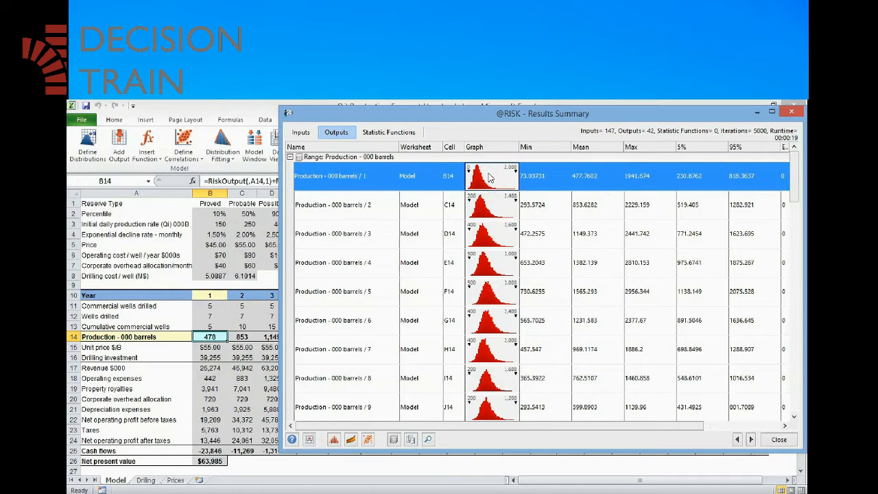
left_click_drag(490, 178, 163, 203)
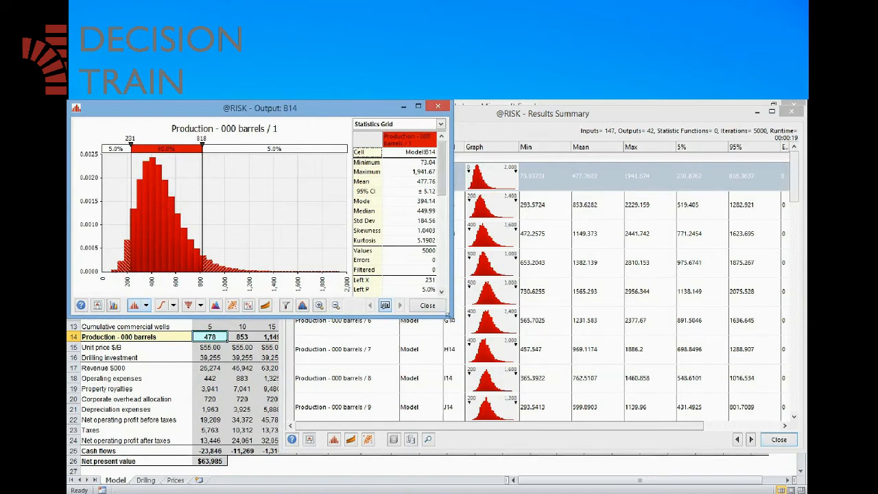
left_click_drag(451, 315, 464, 417)
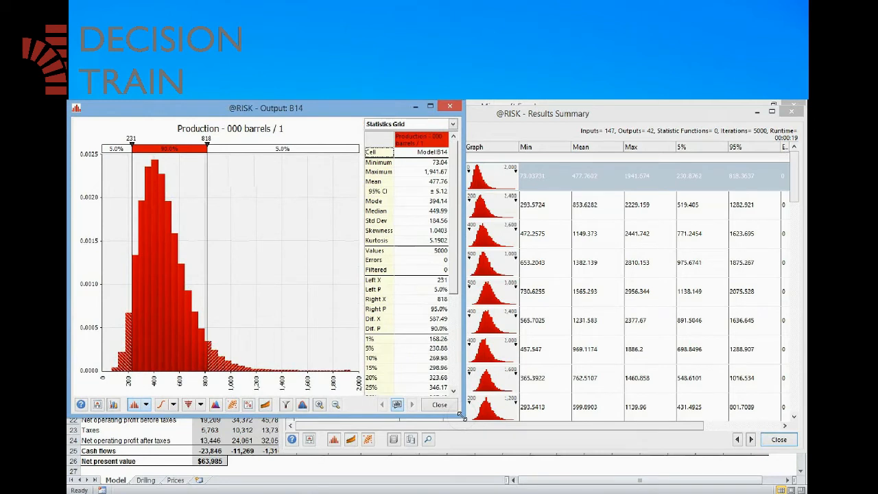
left_click(447, 182)
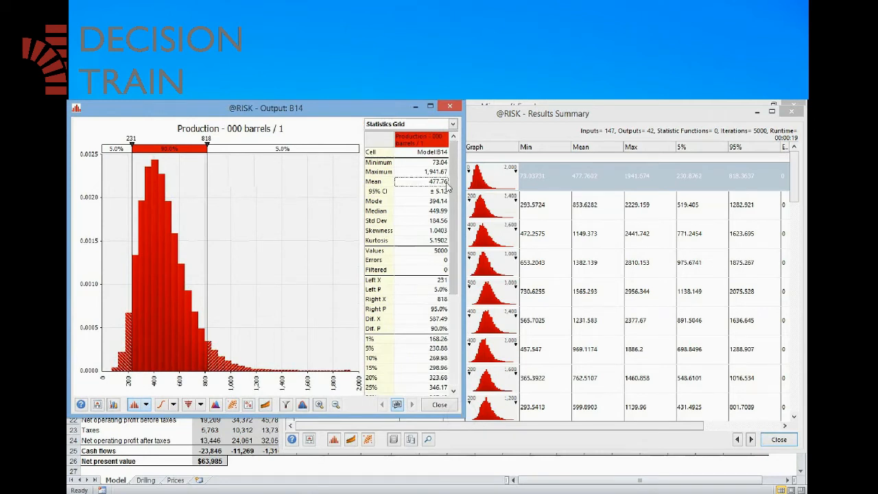
left_click(447, 163)
left_click(449, 174)
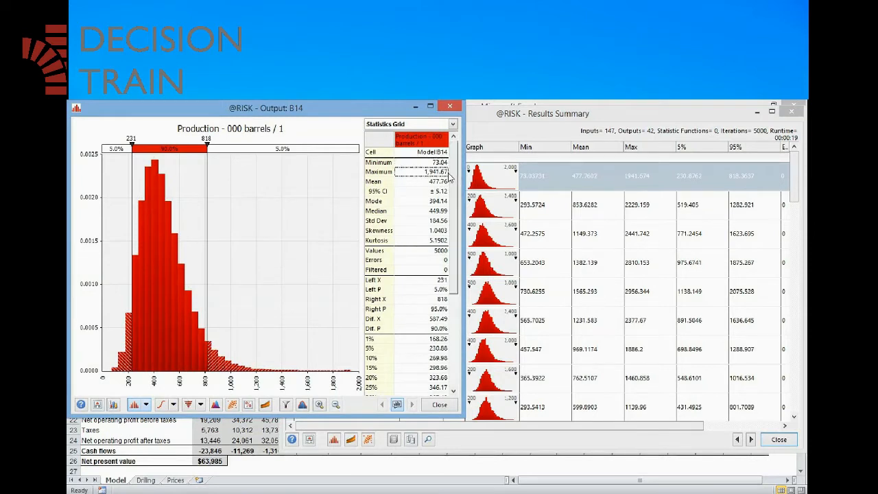
left_click(450, 202)
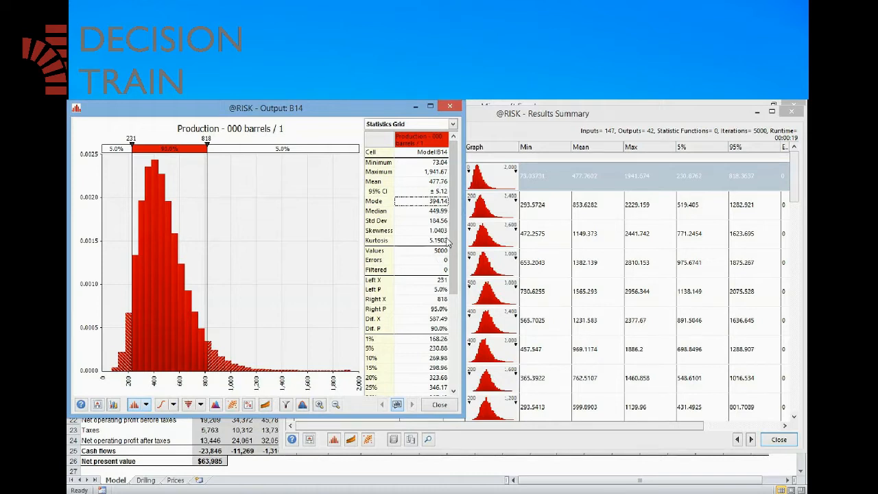
left_click(446, 234)
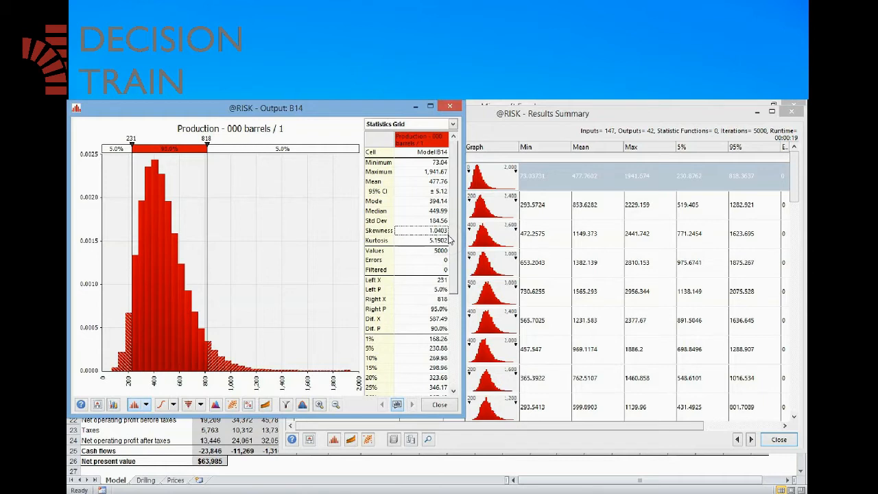
Step: Overlay the year 2 production distribution on the year 1 graph and view the comparison at full size
left_click(492, 213)
left_click_drag(492, 213, 229, 220)
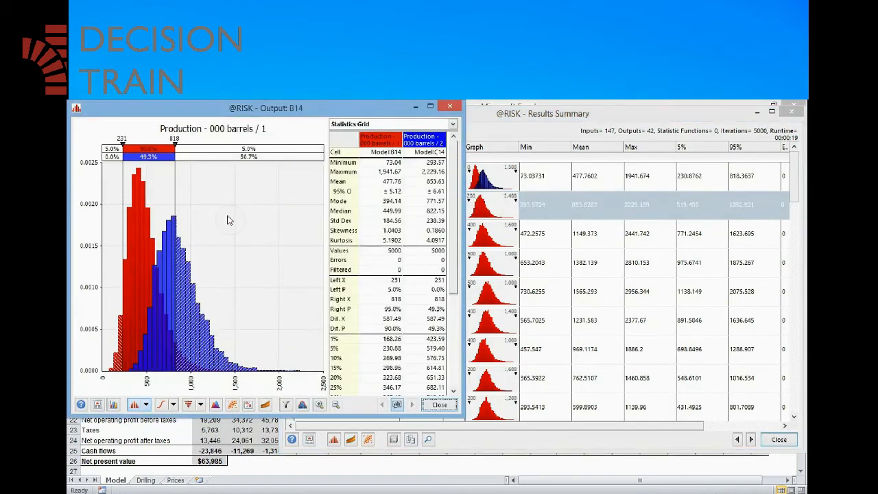
left_click(432, 107)
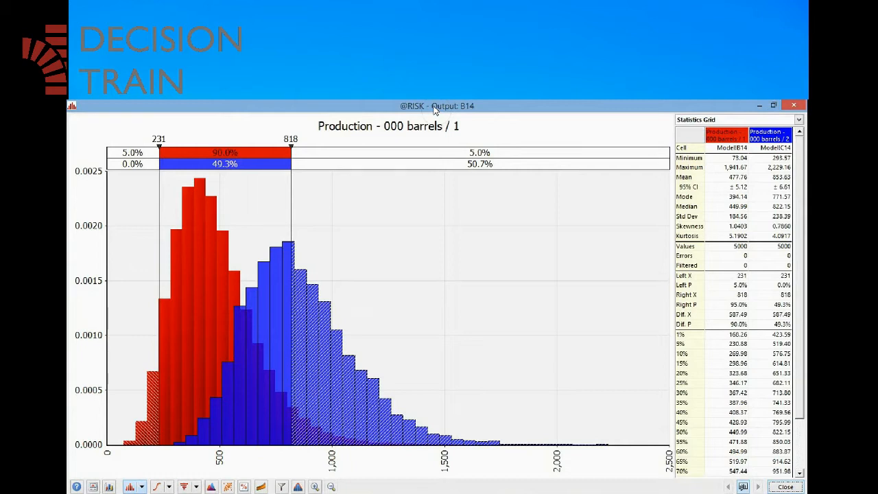
left_click(774, 105)
Step: Overlay the production distributions for years 3, 4 and 5 on the same graph
left_click(493, 236)
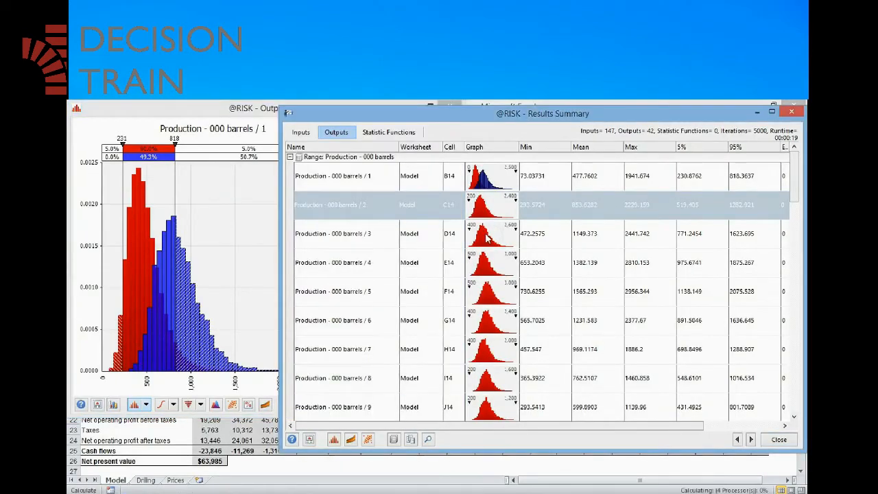
left_click_drag(488, 237, 236, 226)
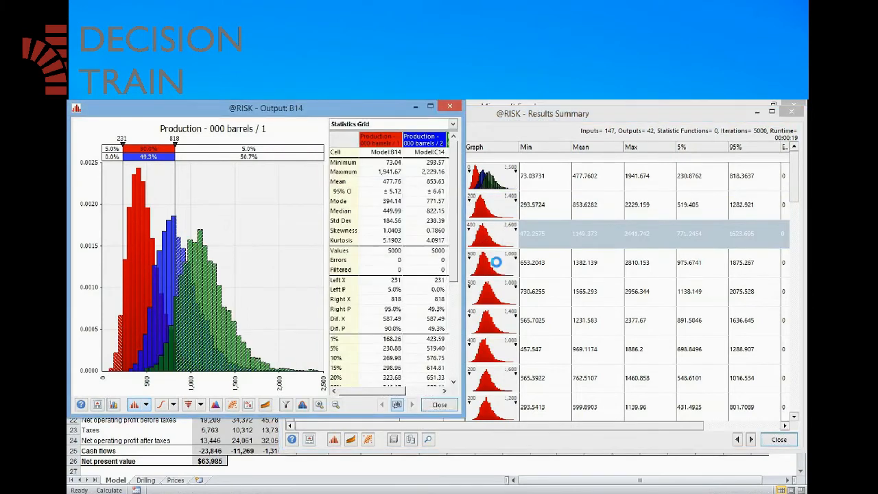
left_click(491, 267)
left_click_drag(488, 267, 207, 233)
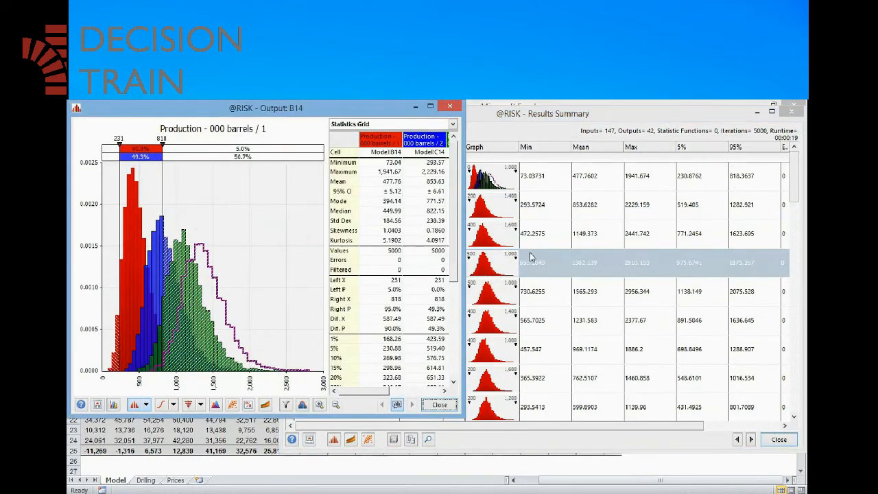
left_click(499, 266)
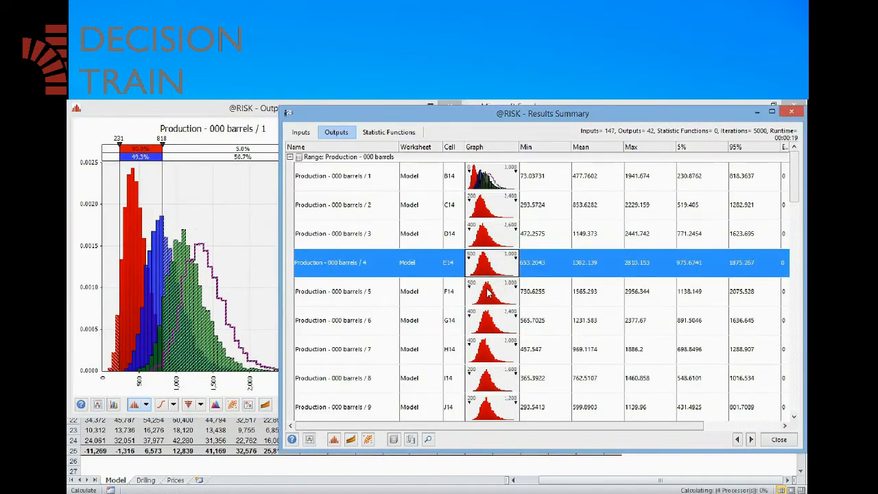
left_click(488, 296)
left_click_drag(488, 296, 234, 251)
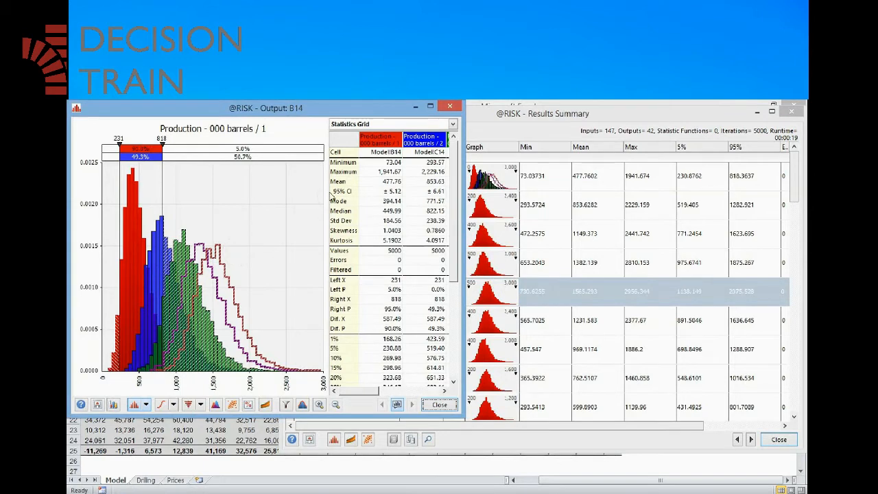
Step: Maximize the overlay graph and set its number of delimited curves to 5
left_click(430, 107)
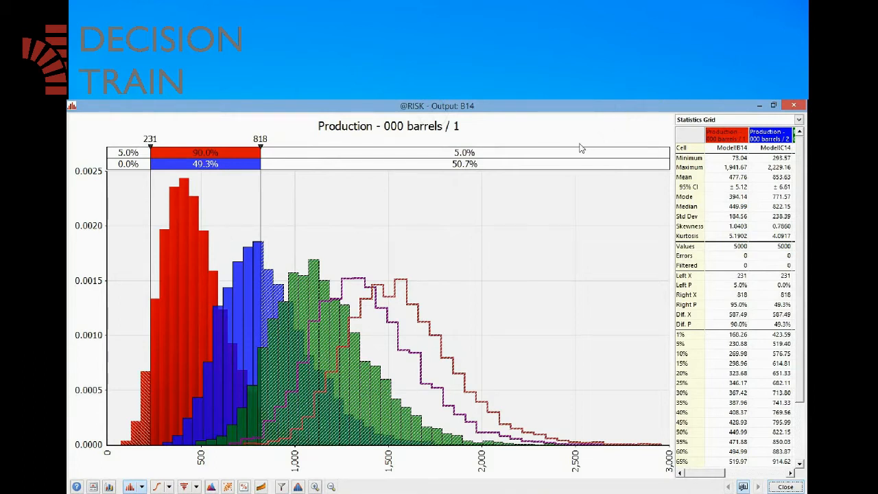
right_click(517, 158)
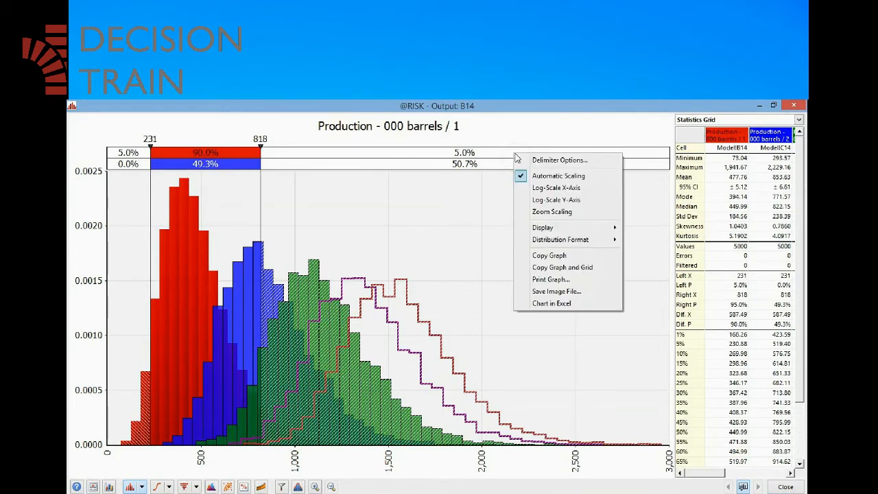
left_click(587, 166)
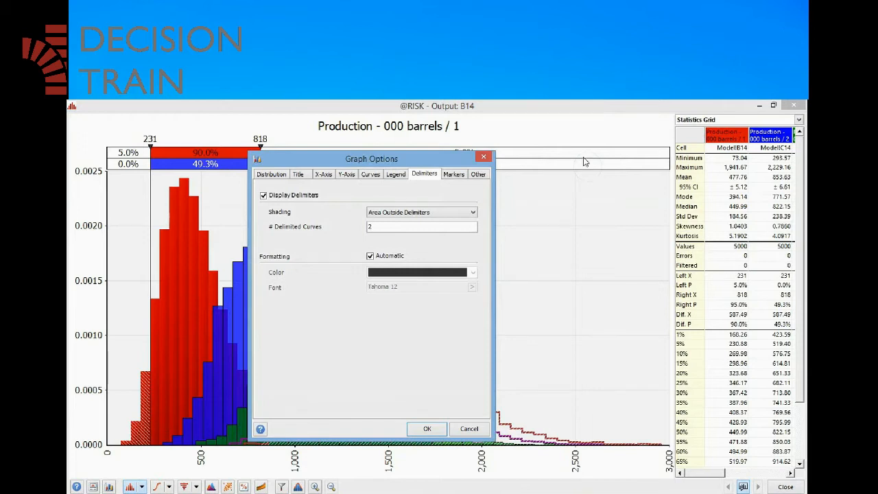
left_click(403, 226)
type("5")
left_click(427, 429)
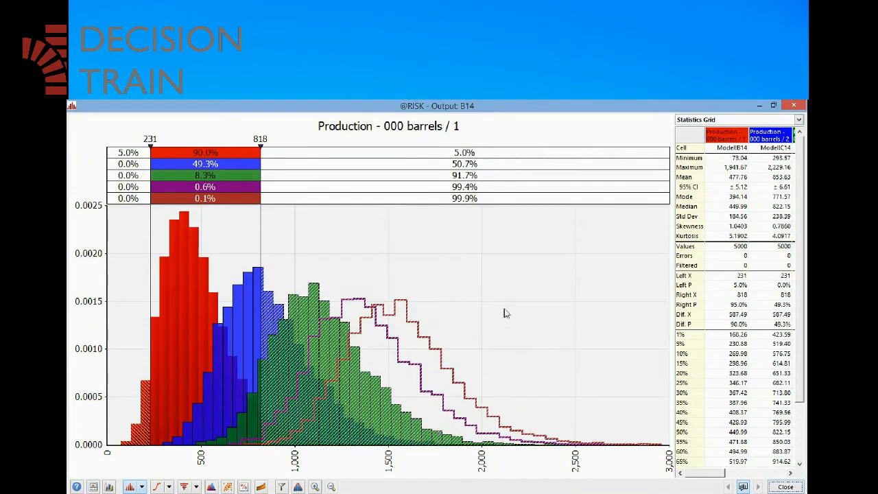
Step: Widen the statistics grid to show all five years and retitle the graph "Production - 000 barrels / 1-5"
left_click_drag(672, 230, 542, 244)
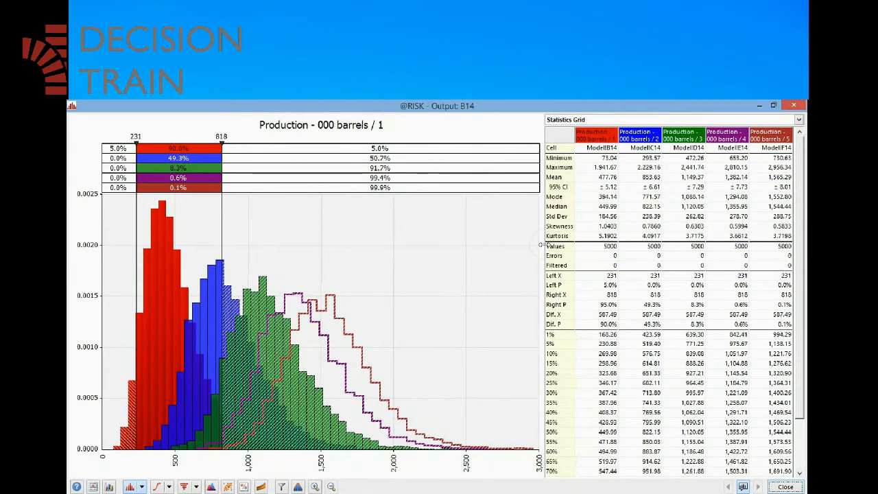
left_click(381, 127)
left_click(382, 127)
type("-5")
key("Return")
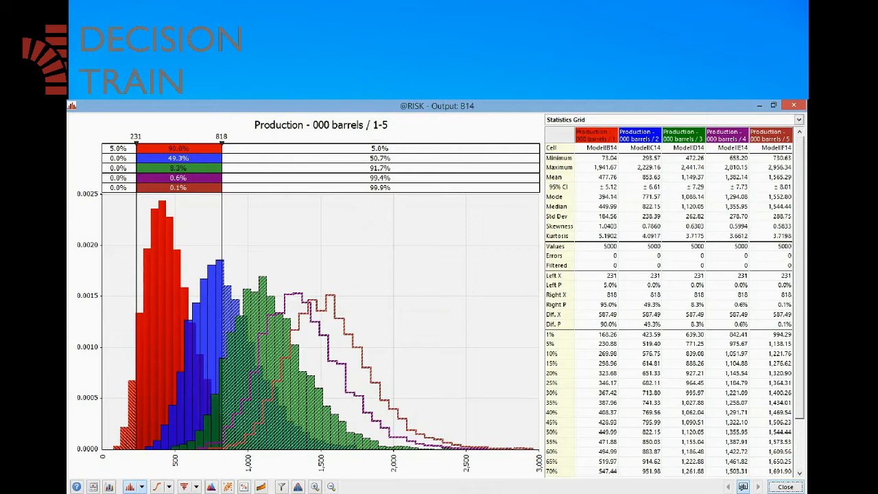
Step: Change the graph to Cumulative Ascending and set its lower and upper delimiters to 1,000 and 1,500
left_click(170, 488)
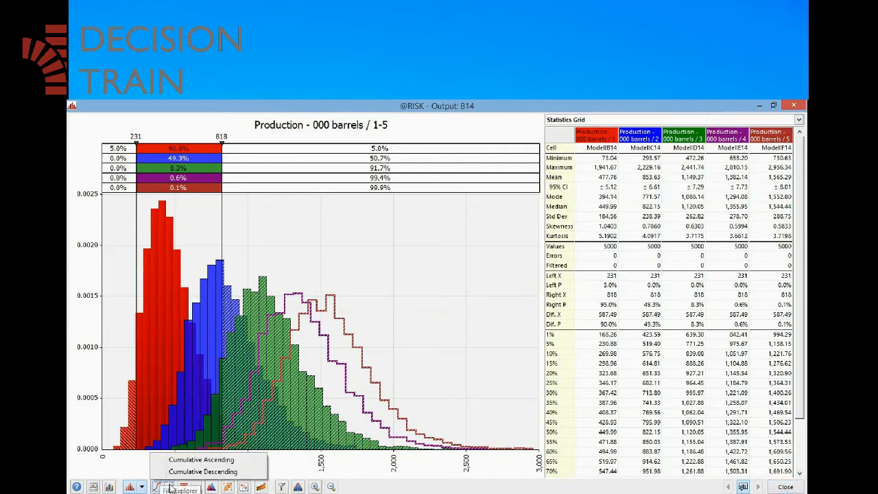
left_click(232, 461)
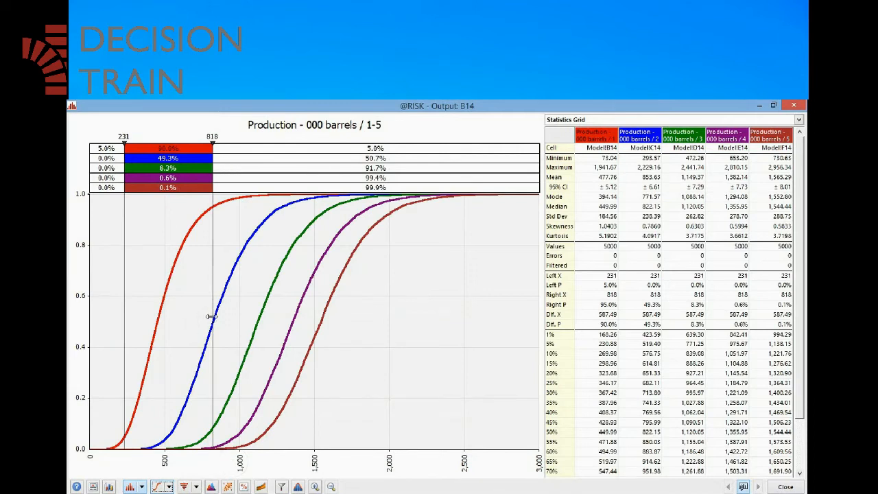
left_click_drag(211, 317, 314, 330)
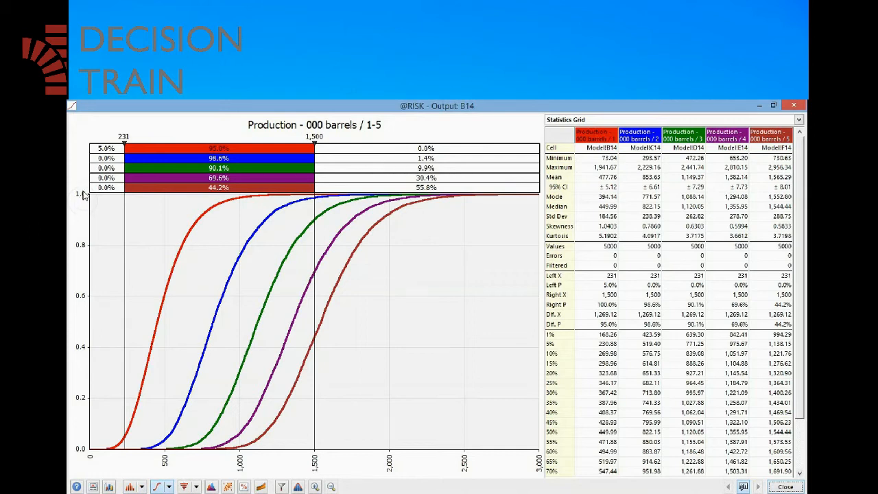
left_click(125, 137)
type("1,00")
type("000")
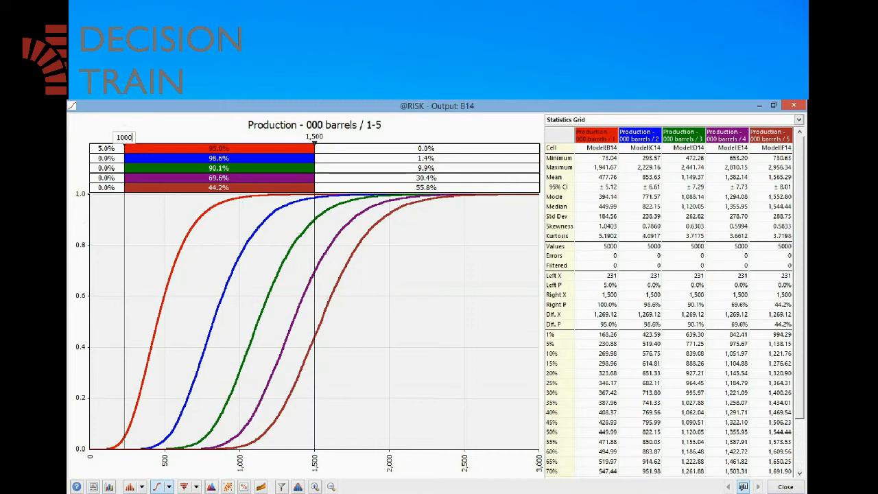
key("Return")
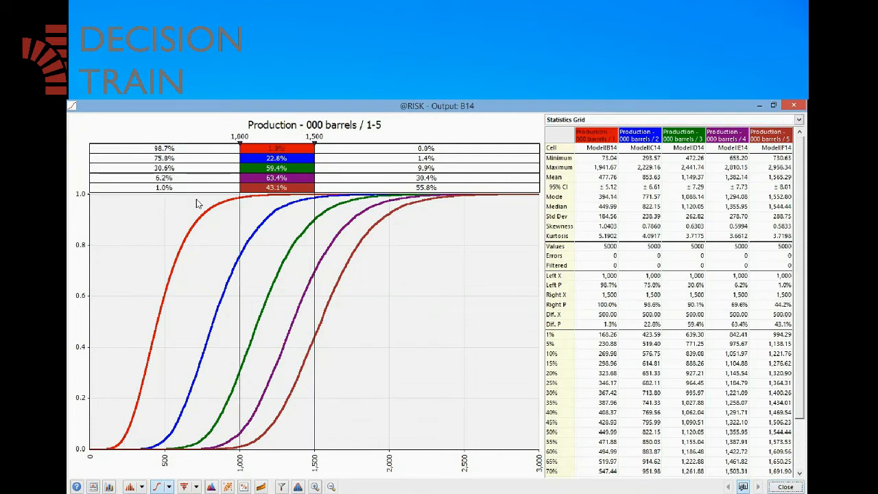
Step: Examine the probabilities of production falling below the 1,000 delimiter for years 1, 3 and 5
left_click(170, 149)
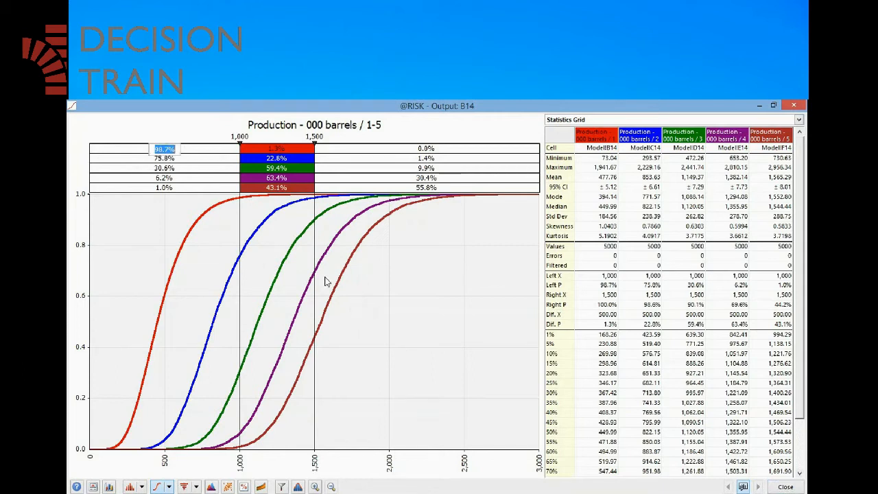
left_click(242, 137)
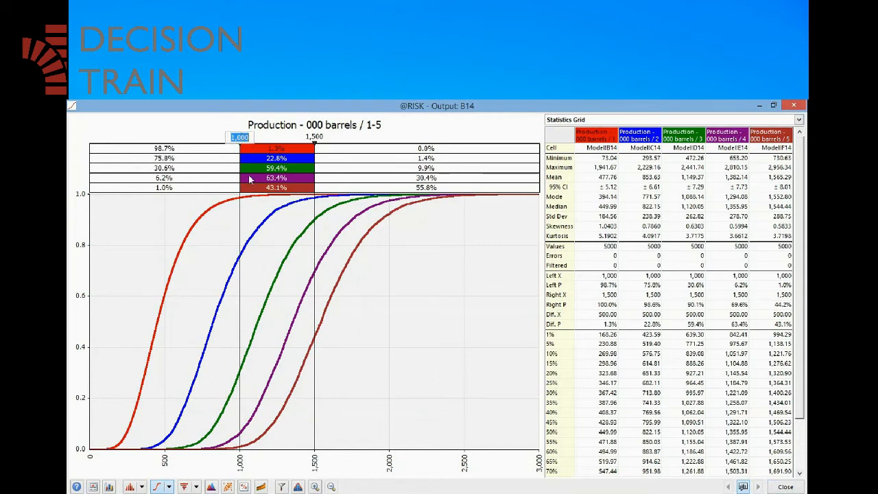
left_click(176, 169)
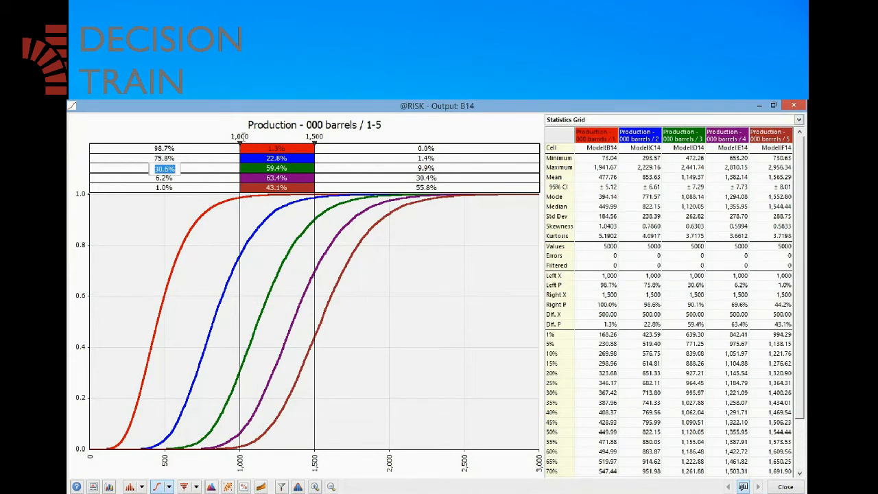
left_click(164, 188)
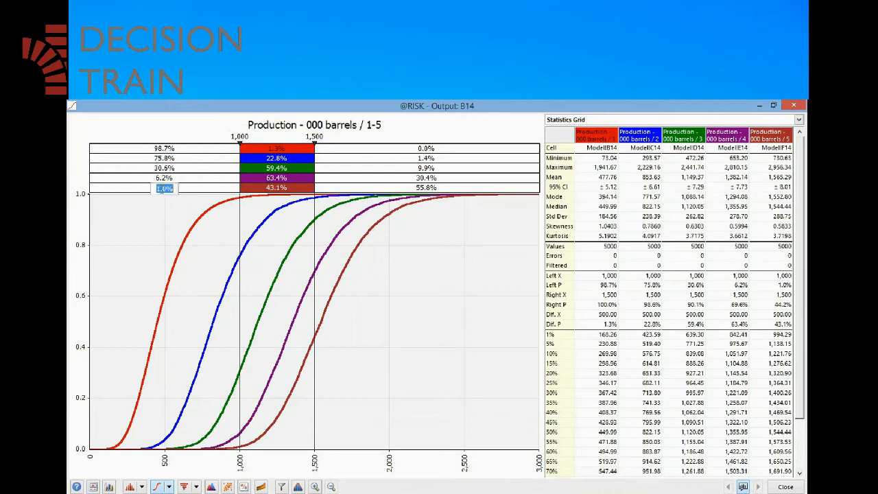
left_click(241, 137)
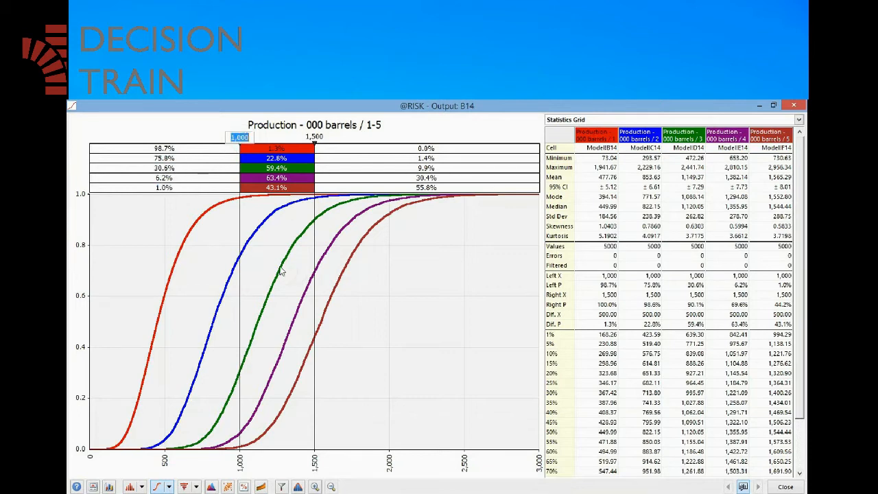
Step: Close the overlay graph and open a maximized Summary Trend graph for the whole Production - 000 barrels output range
left_click(165, 188)
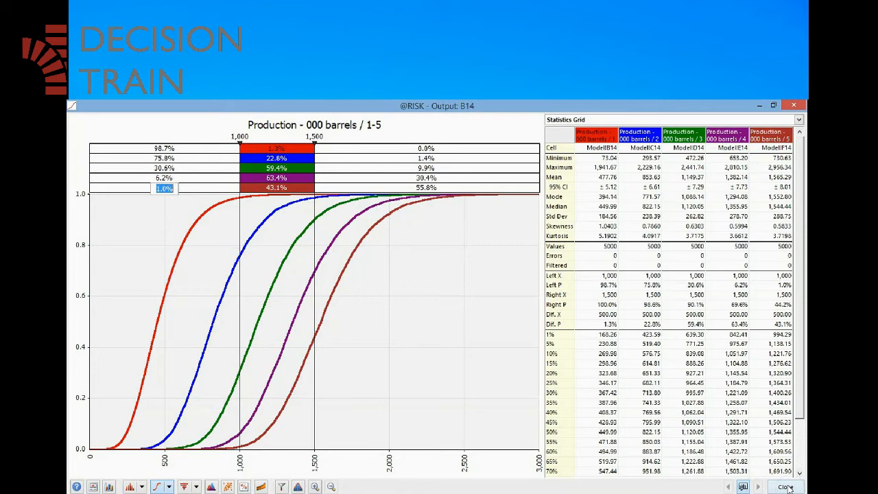
left_click(787, 487)
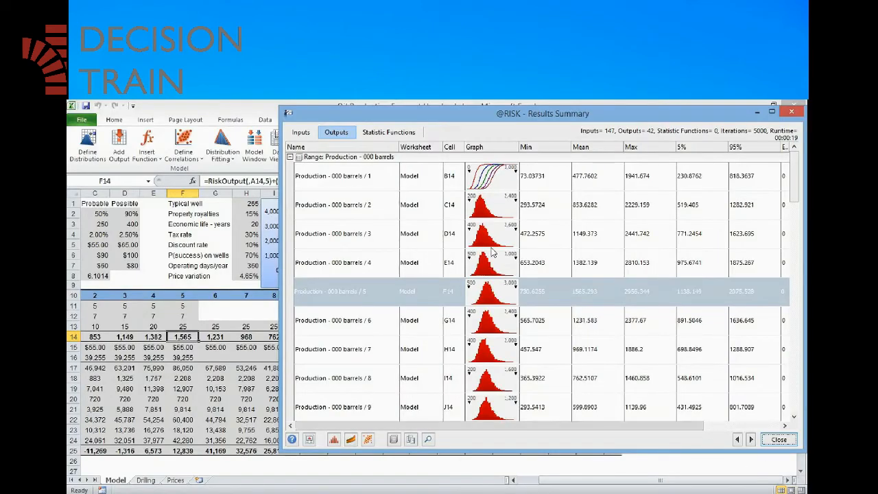
left_click(393, 157)
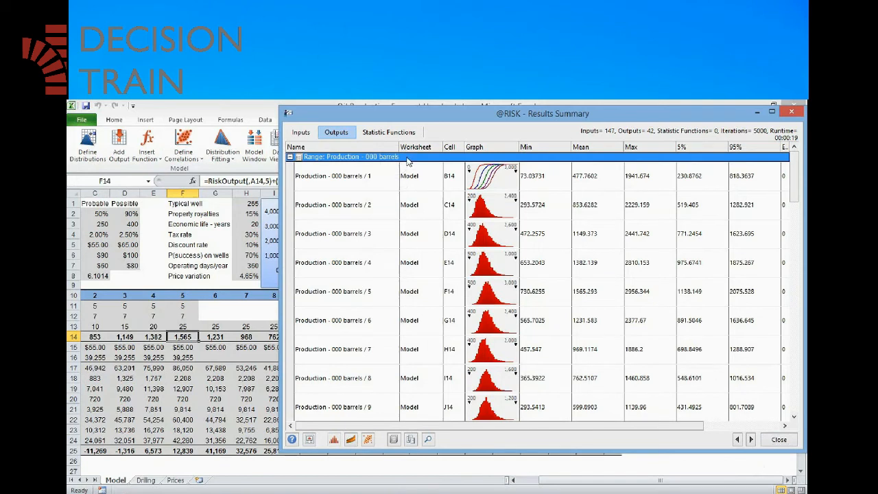
right_click(407, 162)
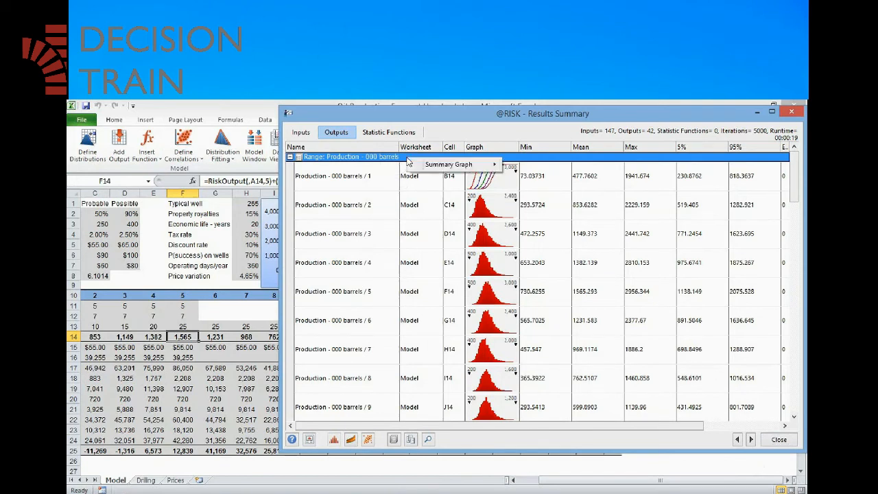
mouse_move(443, 164)
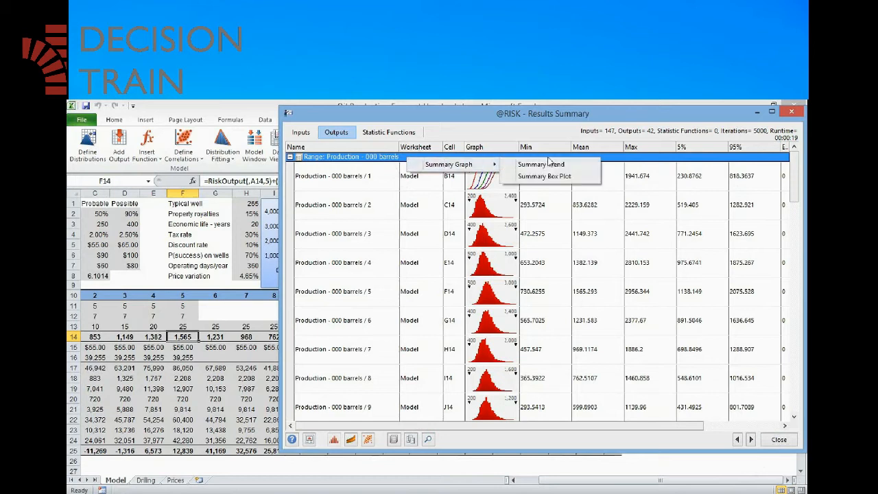
left_click(559, 167)
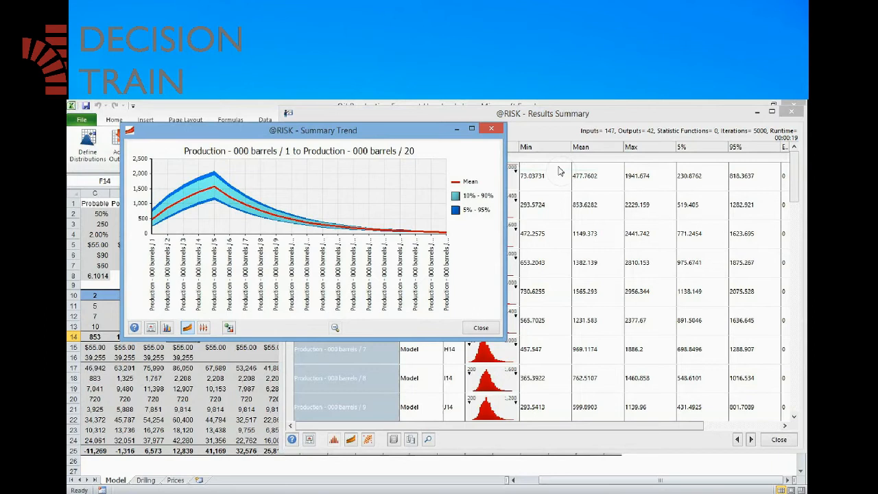
left_click(472, 129)
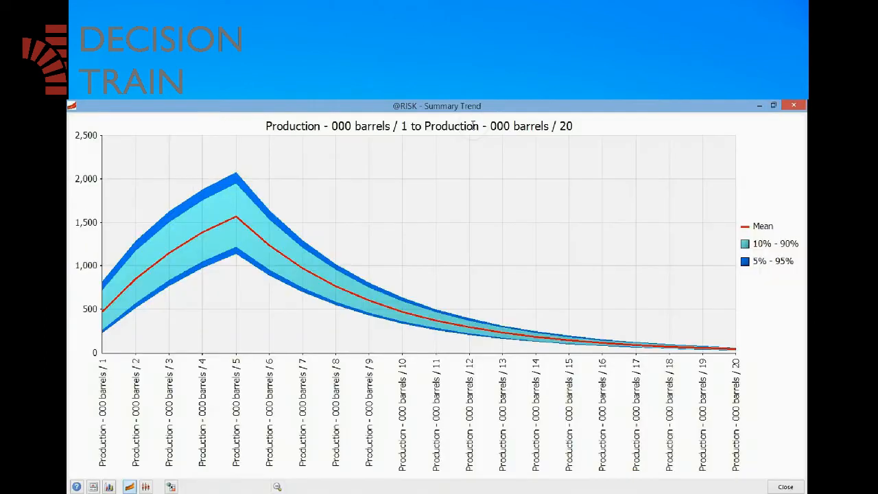